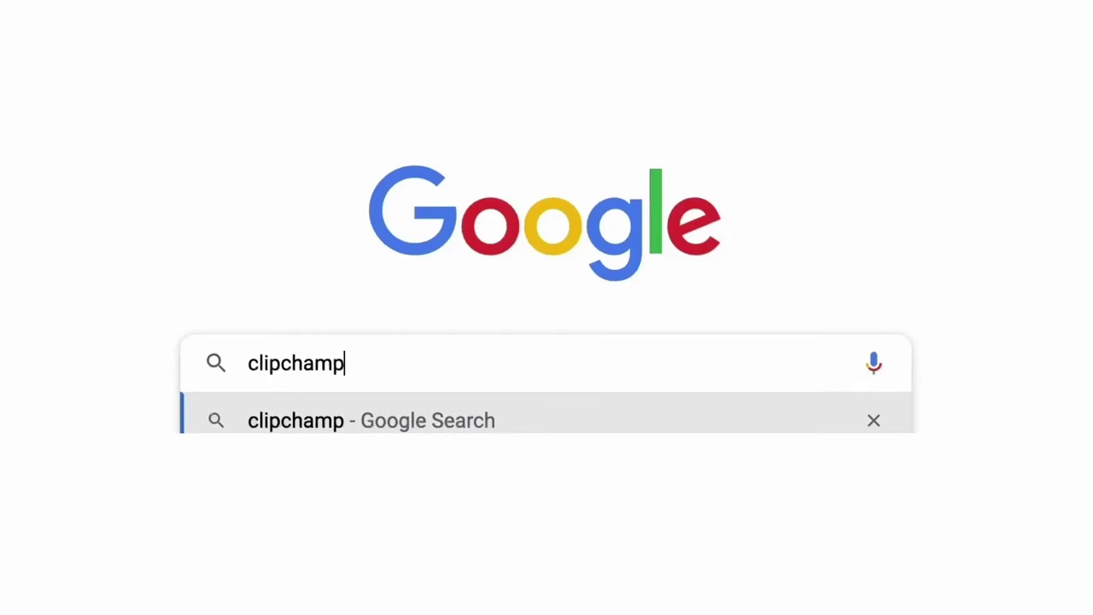
- Search Google for 'clipchamp' and open the Clipchamp site to start a new video project
key(Return)
click(403, 227)
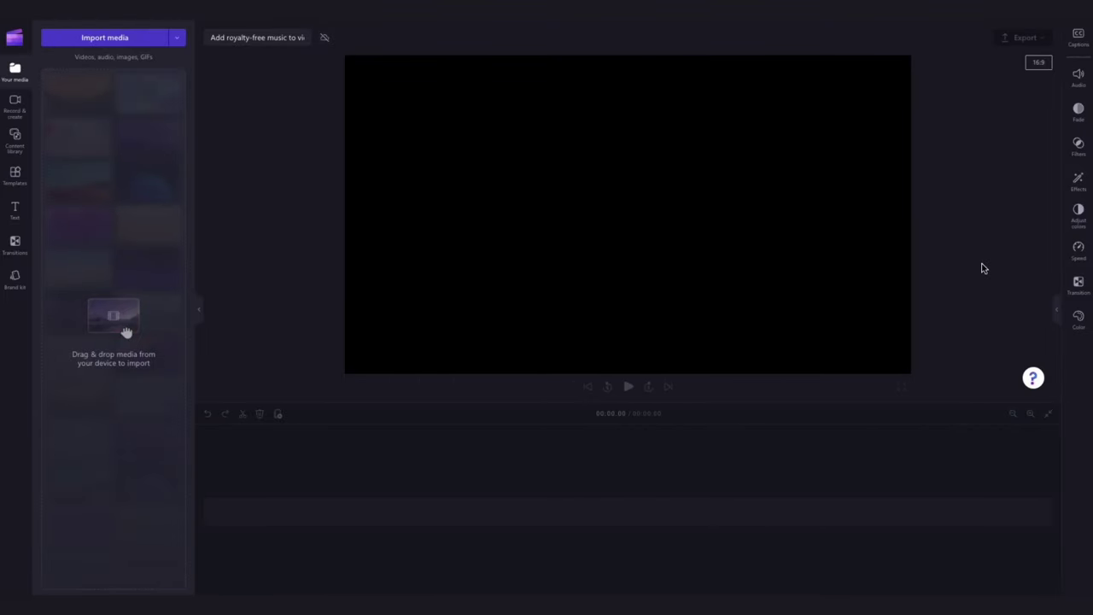
- Import My video.mp4 from the Tutorial folder and drag it onto the timeline
click(121, 39)
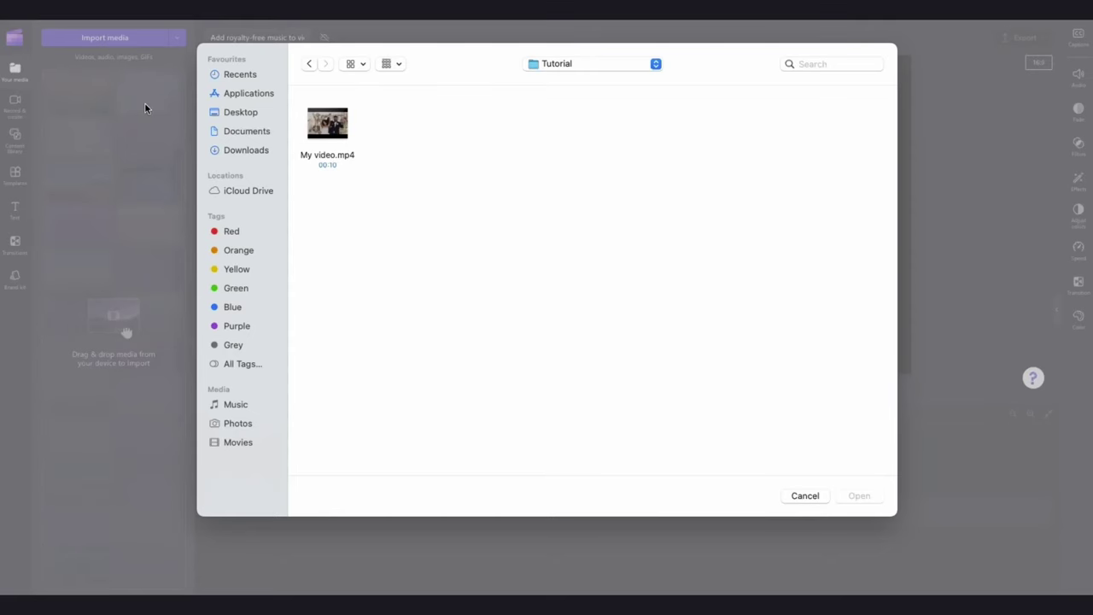
click(327, 125)
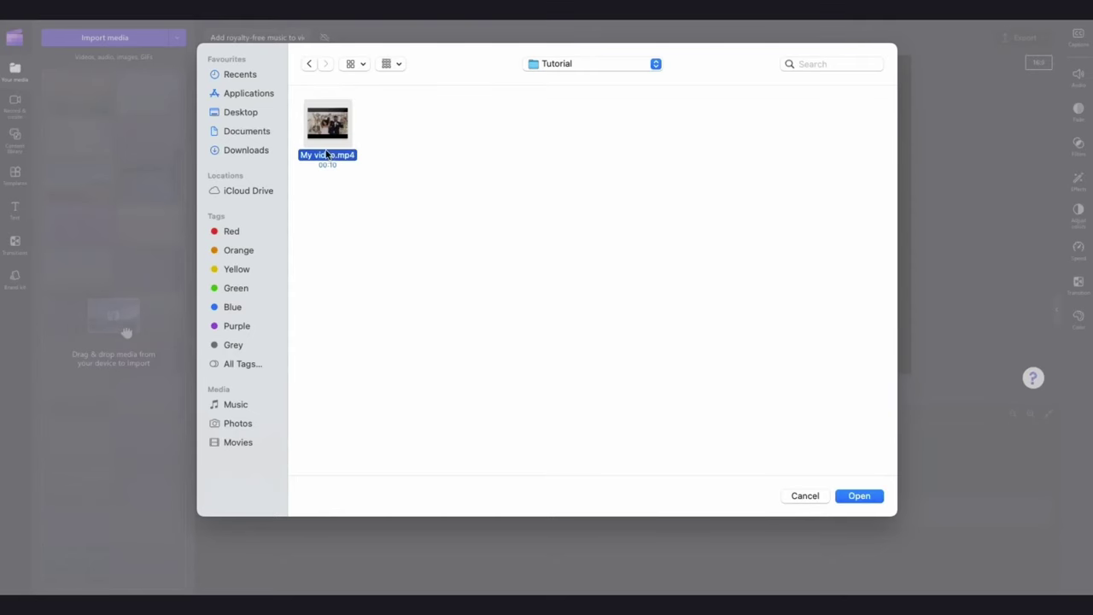
click(850, 495)
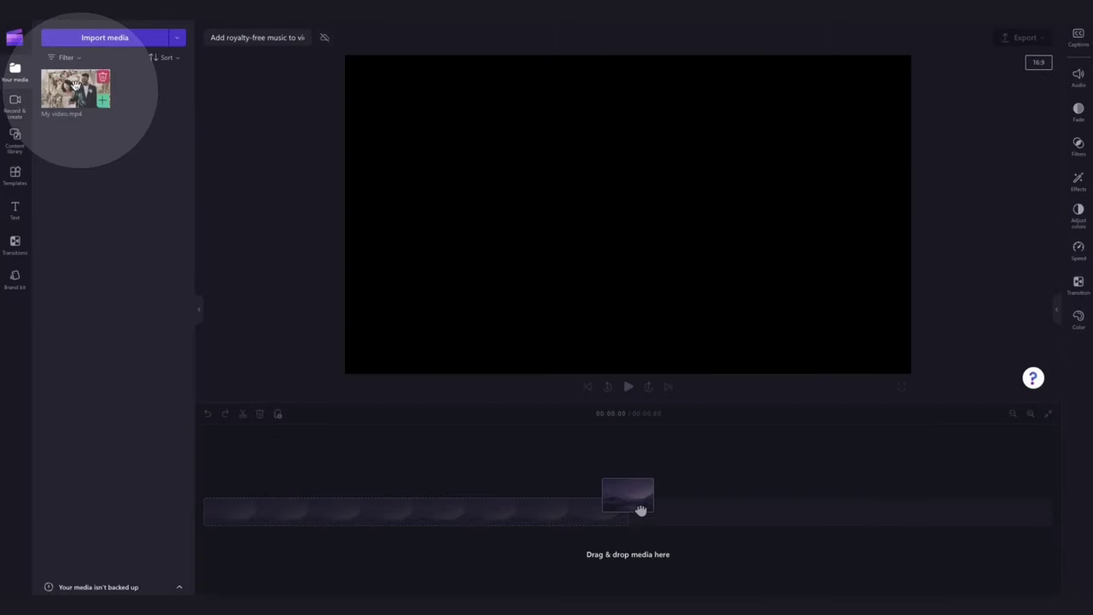
drag(83, 87, 258, 513)
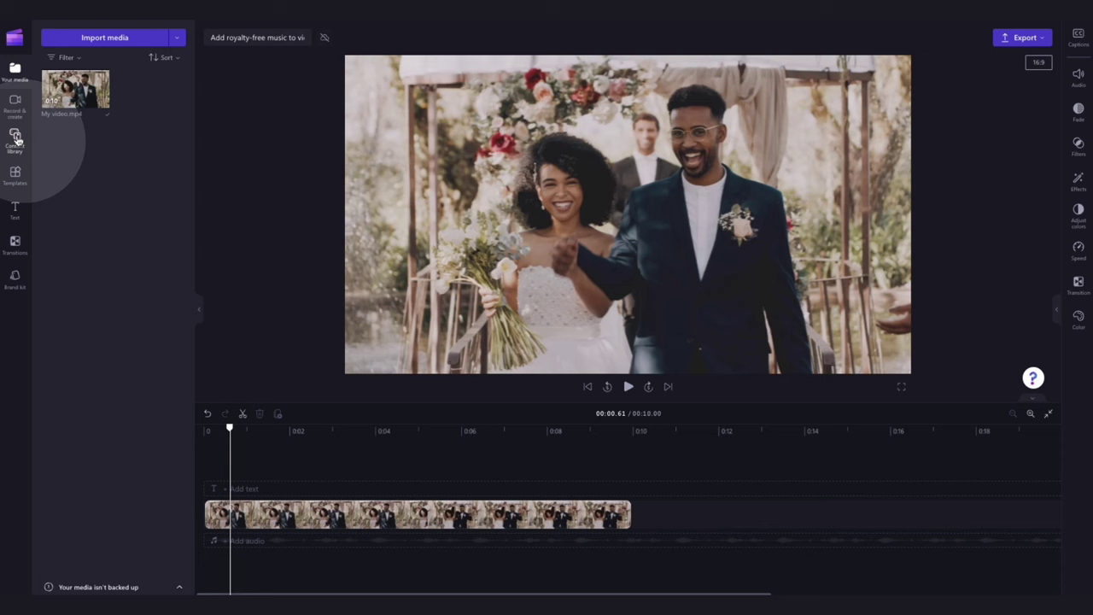
- Filter the content library to Audio > Music and search it for 'chill' tracks
click(15, 139)
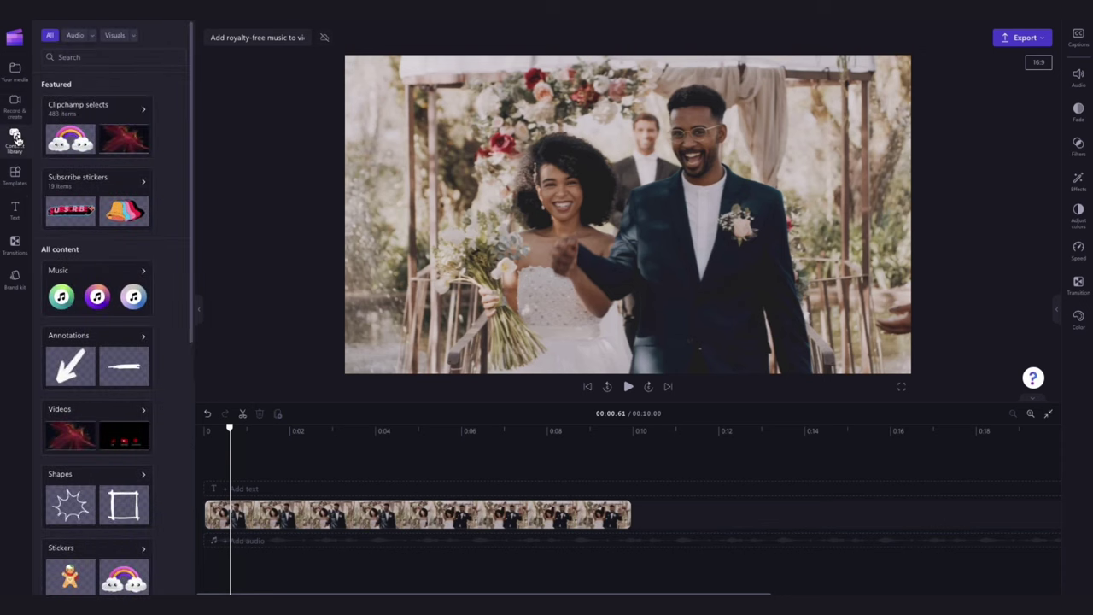
click(92, 37)
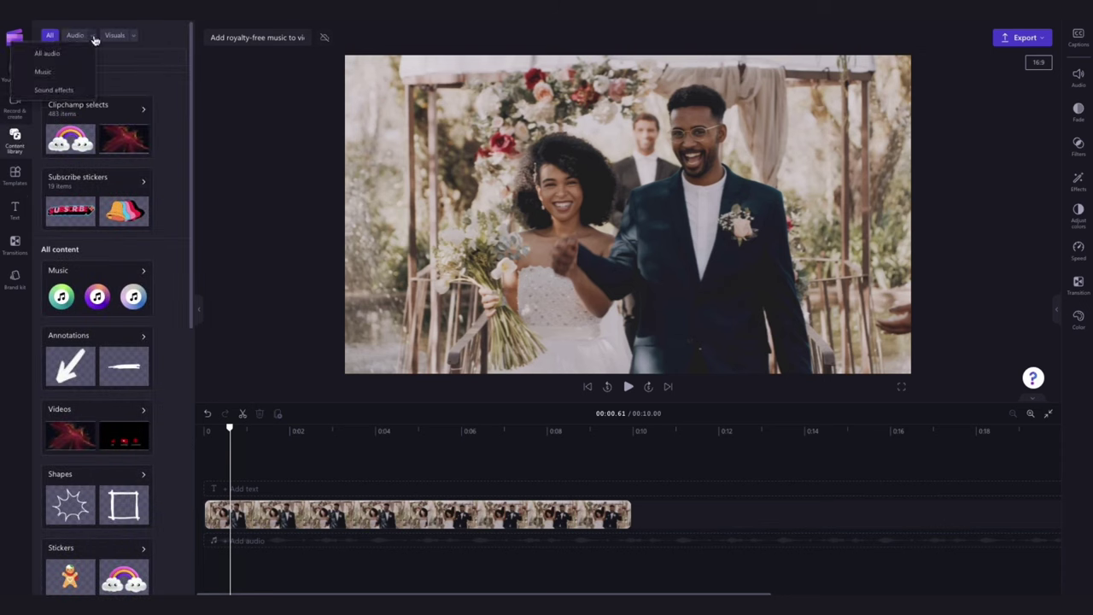
click(56, 74)
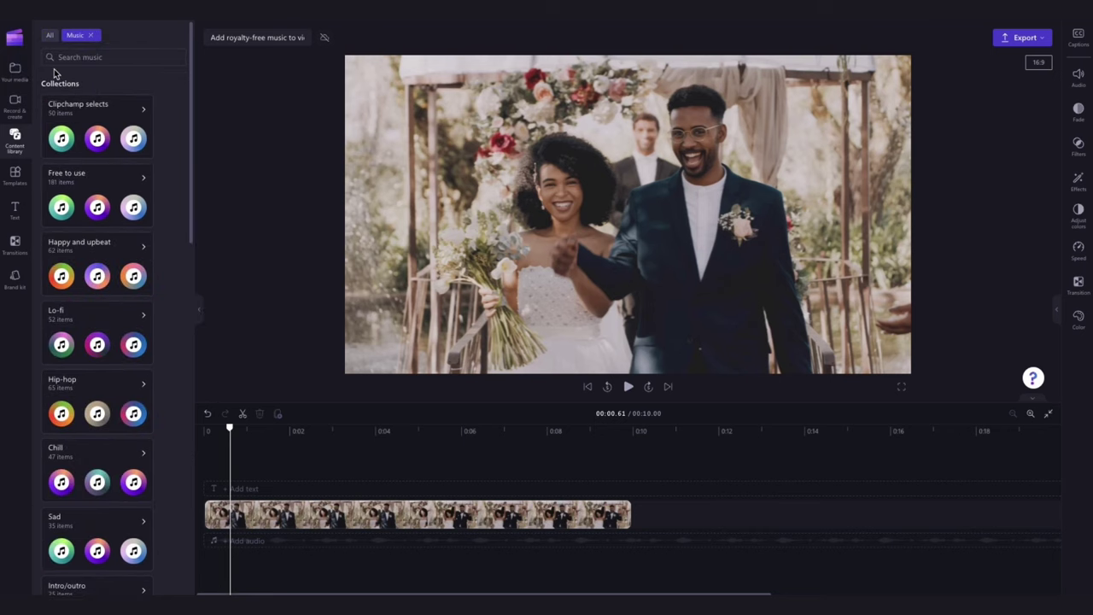
click(74, 58)
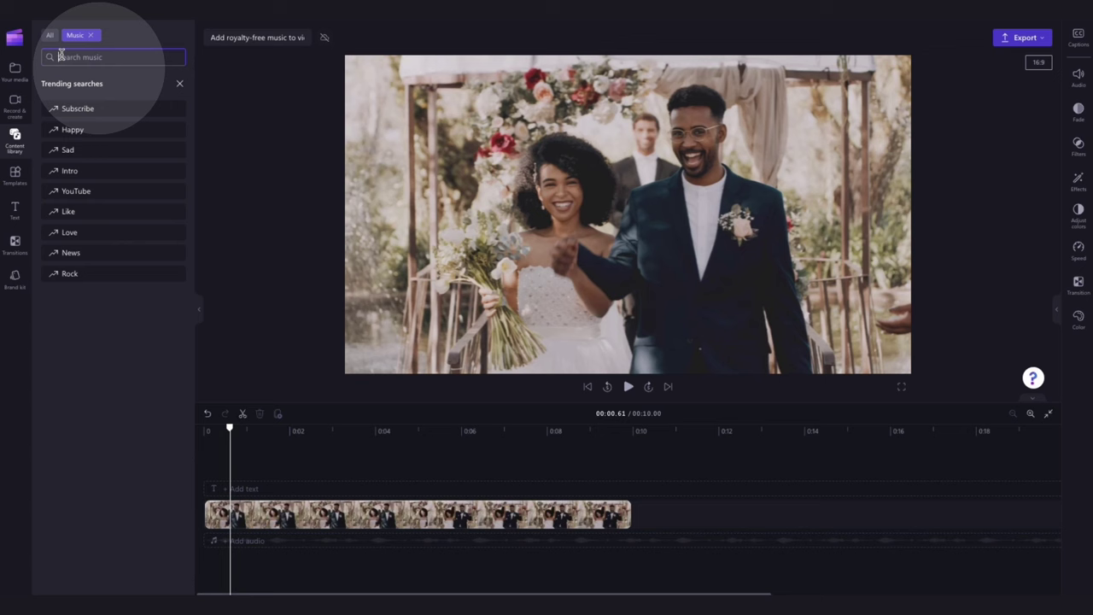
key(Return)
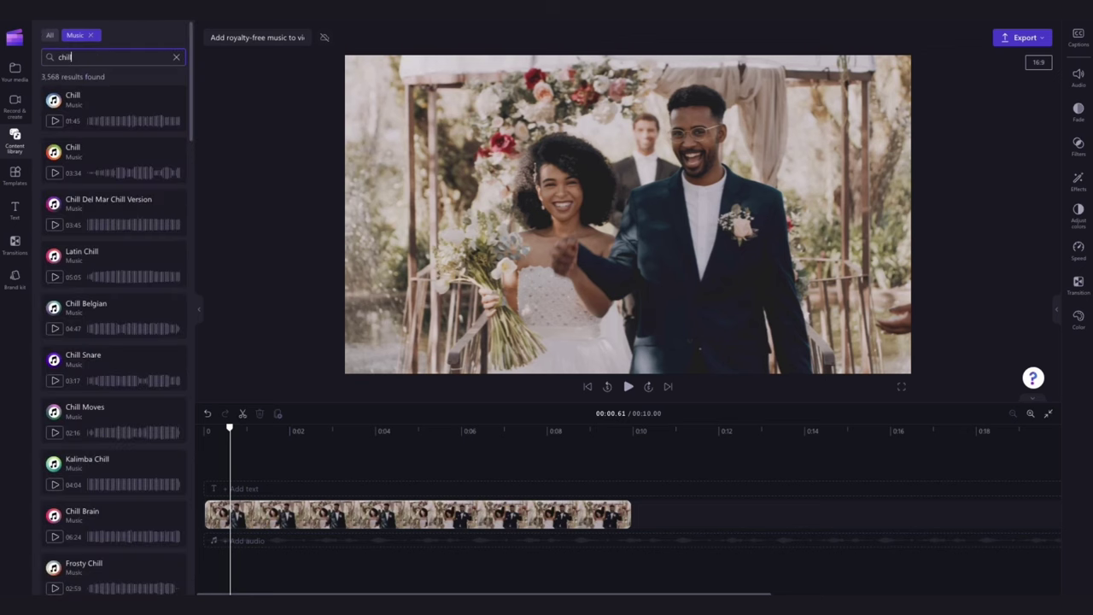
scroll(163, 96, down, 10)
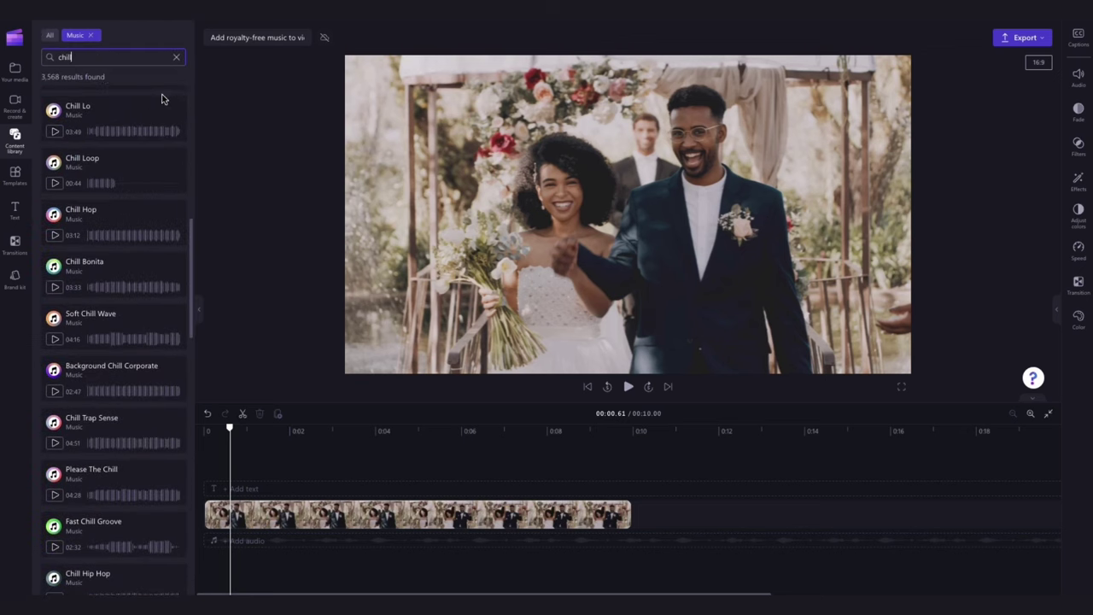
scroll(163, 96, up, 10)
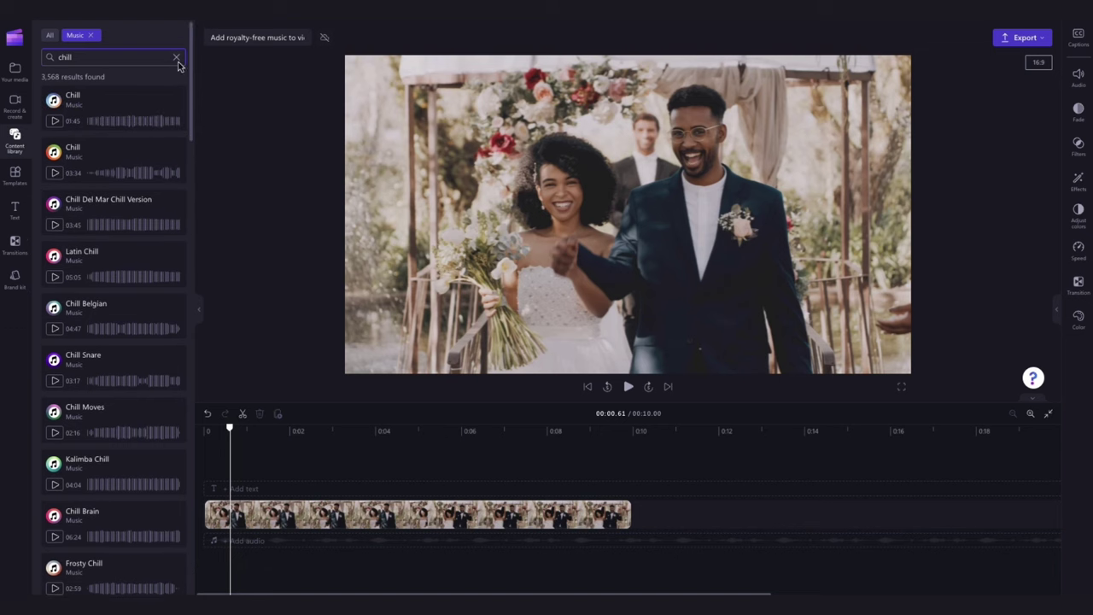
- Clear the 'chill' search and browse the music library's collections
click(176, 58)
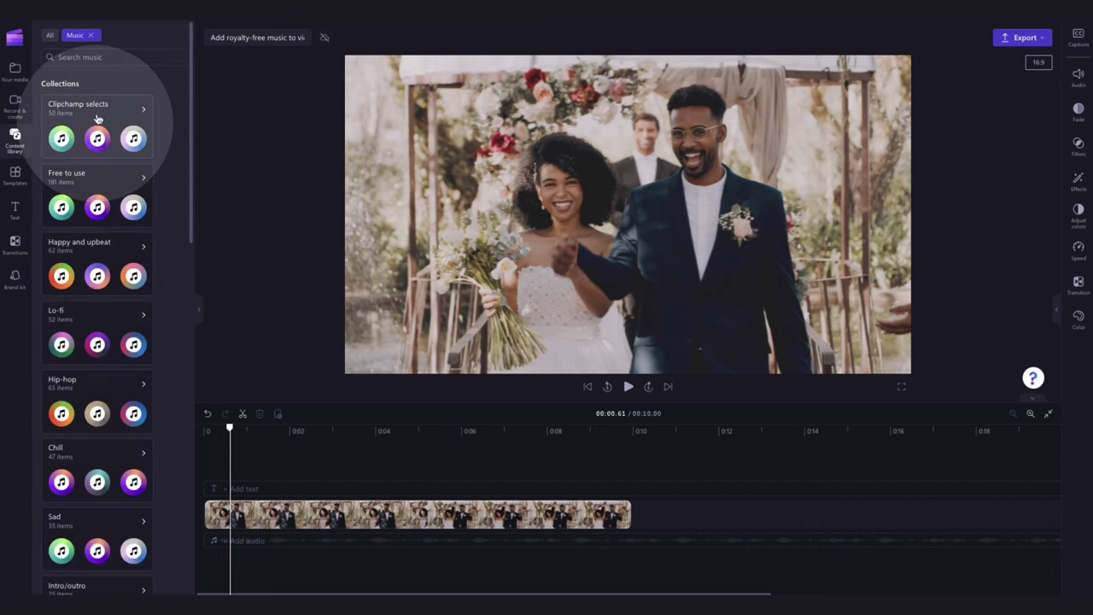
scroll(173, 173, down, 5)
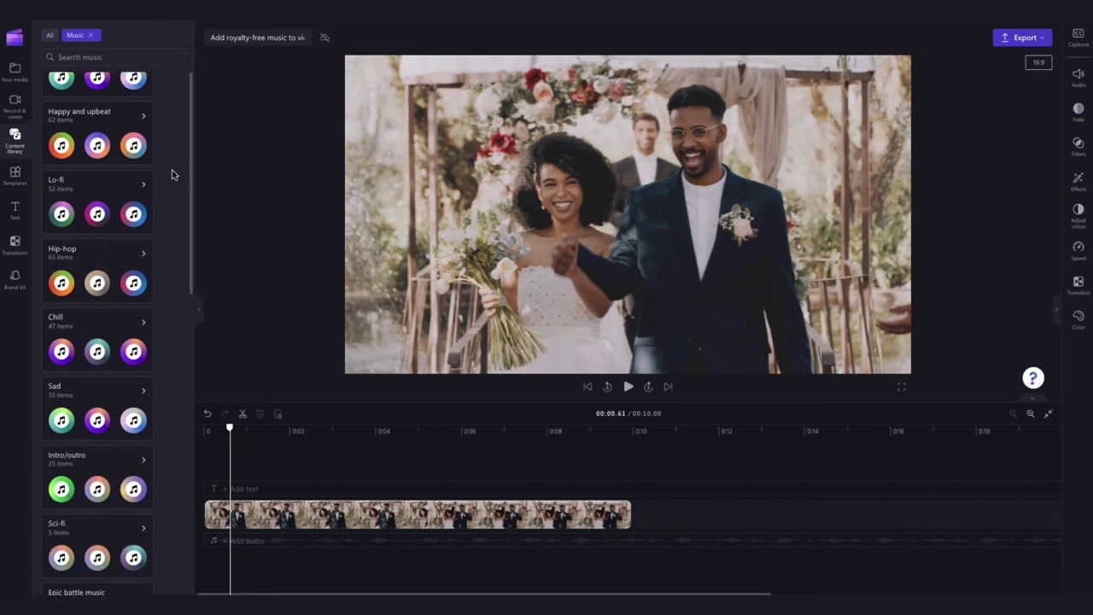
scroll(171, 174, up, 5)
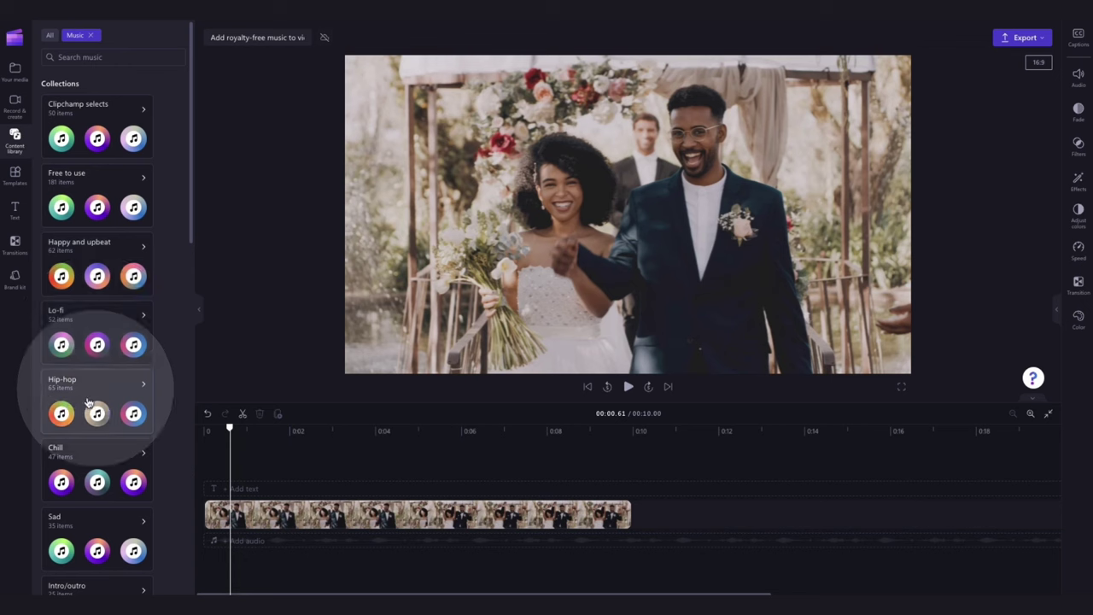
- In Happy and upbeat, preview Get going and Happy place, then open Happy place's details
click(89, 256)
click(54, 139)
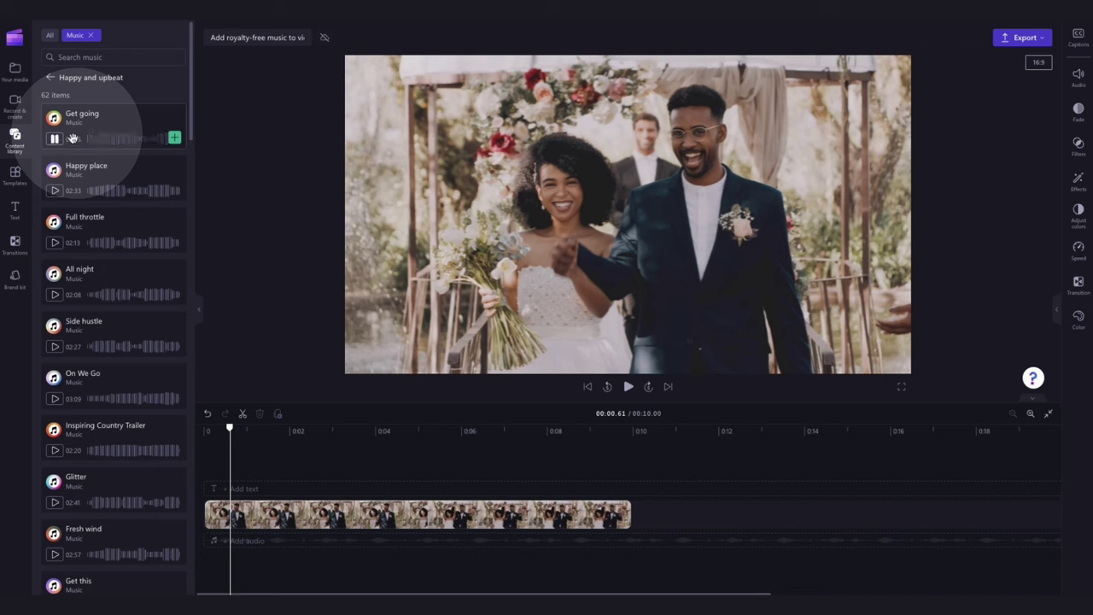
click(55, 193)
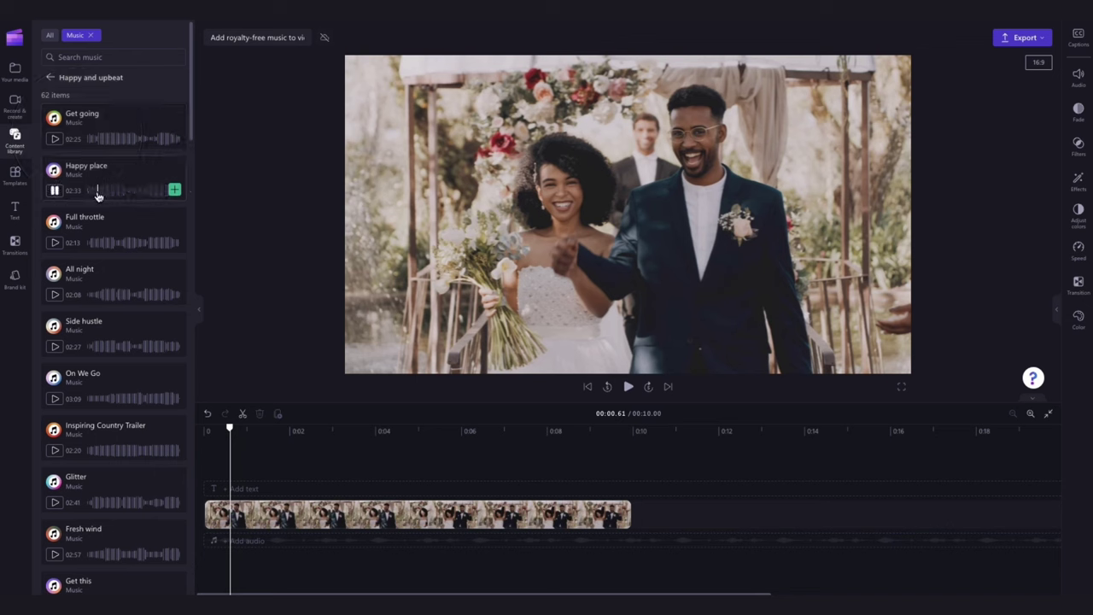
click(56, 191)
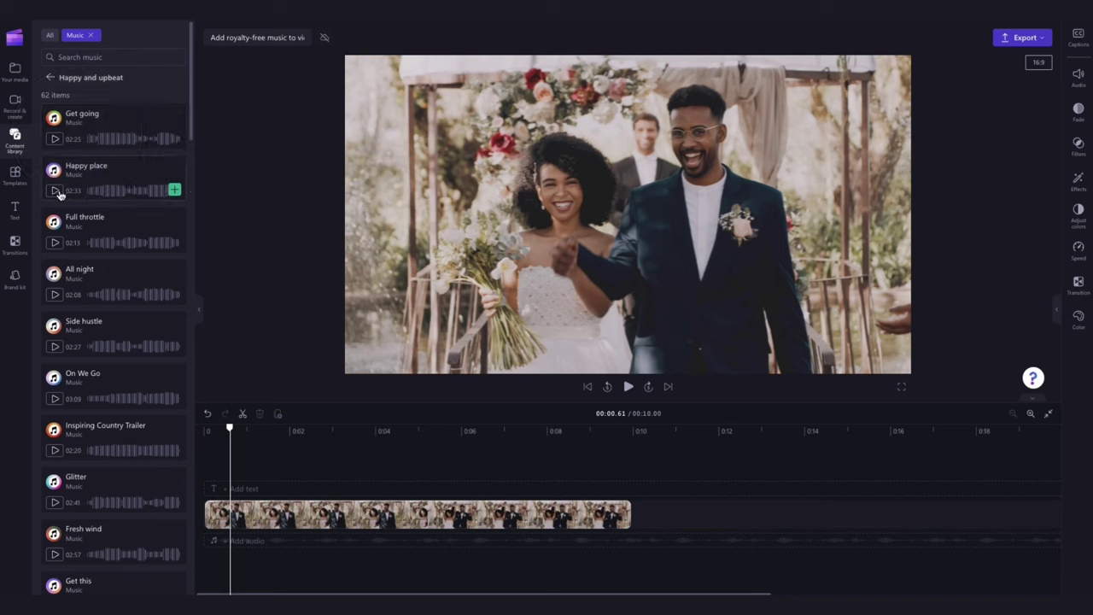
click(117, 175)
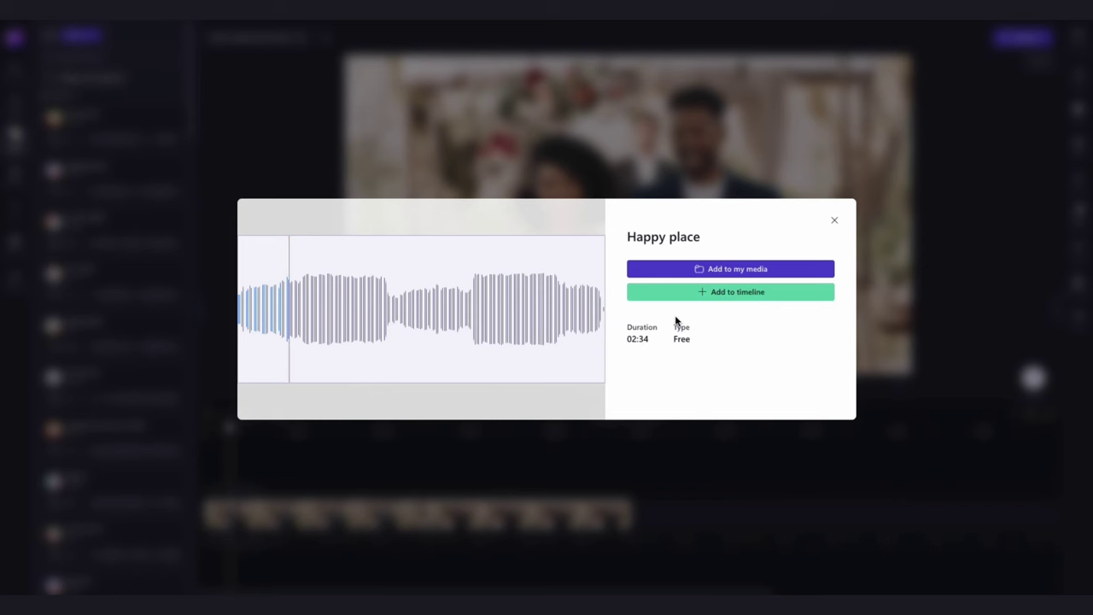
- Add Happy place to Your media and drag it onto the audio track below the wedding clip
click(735, 280)
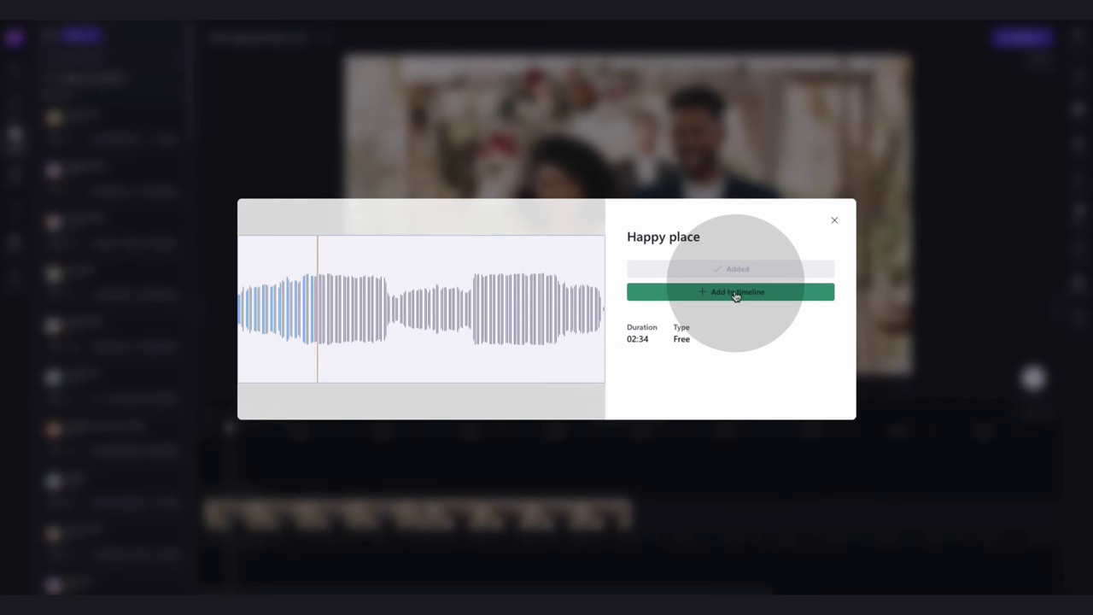
click(735, 295)
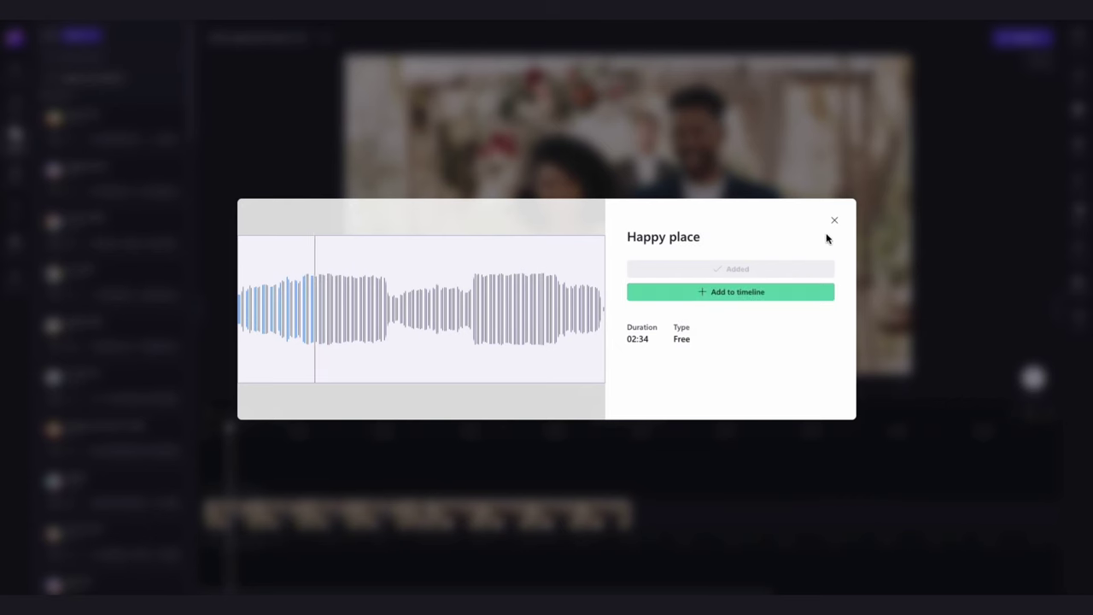
click(834, 224)
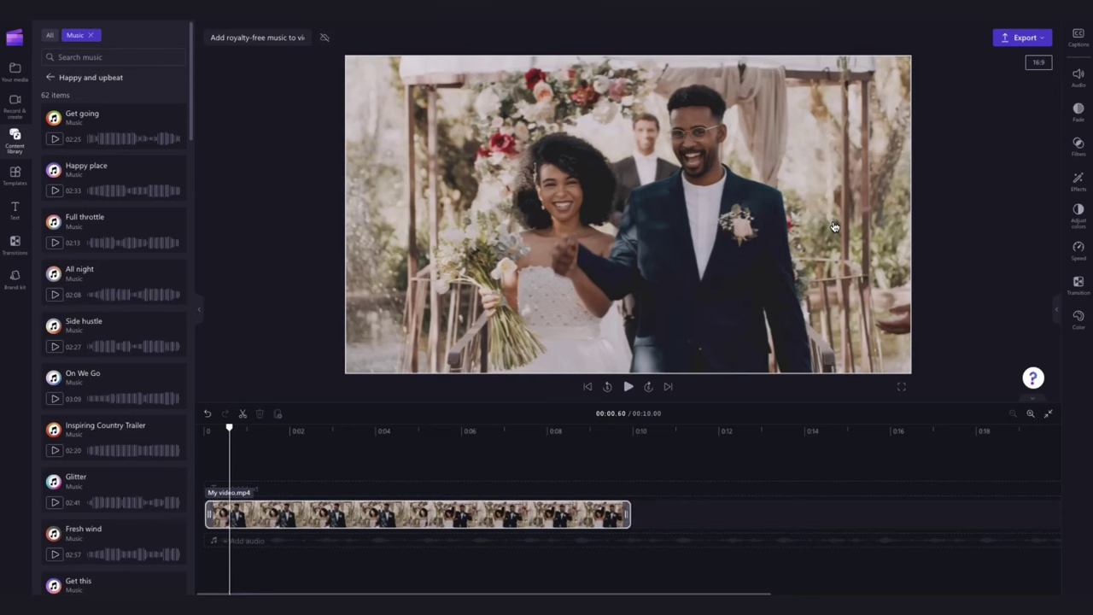
click(16, 70)
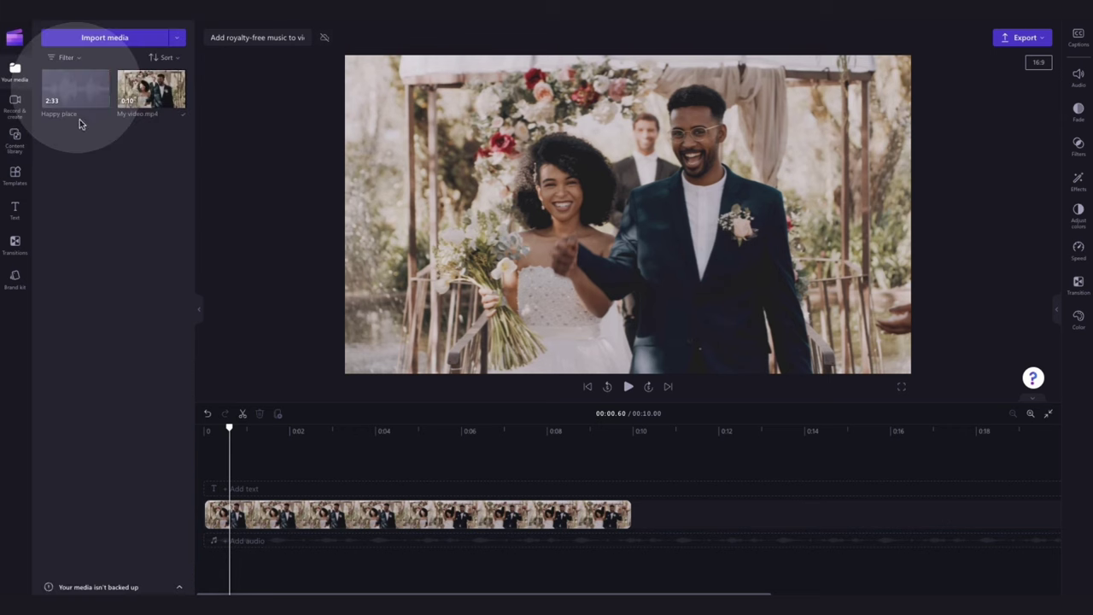
drag(77, 119, 209, 535)
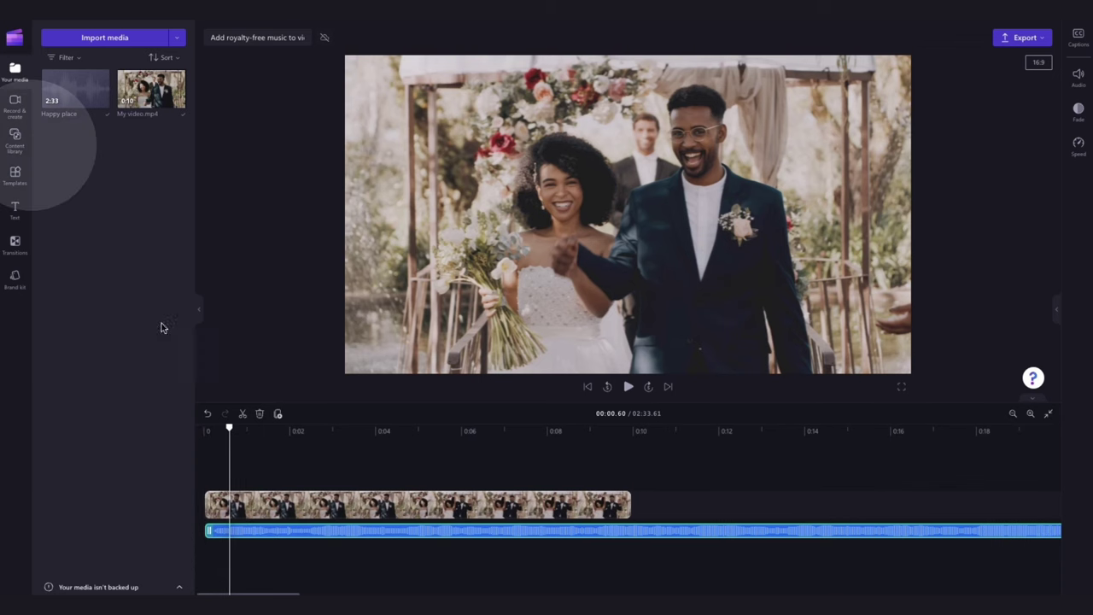
- Drag Somewhere In The Mountains from the music library onto the audio track, replacing Happy place
click(15, 139)
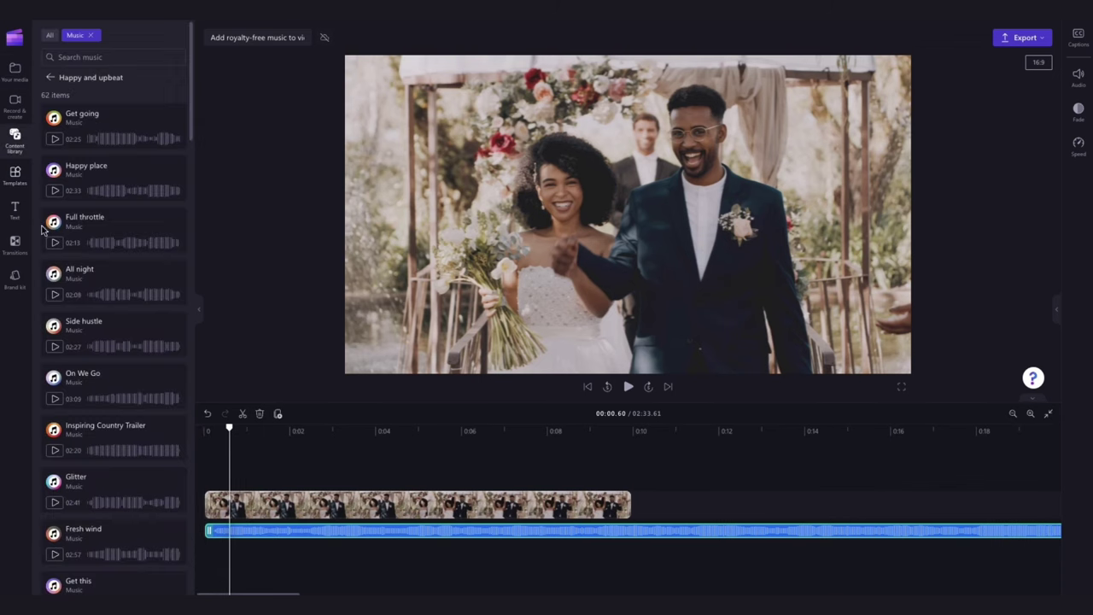
scroll(174, 334, down, 5)
click(146, 327)
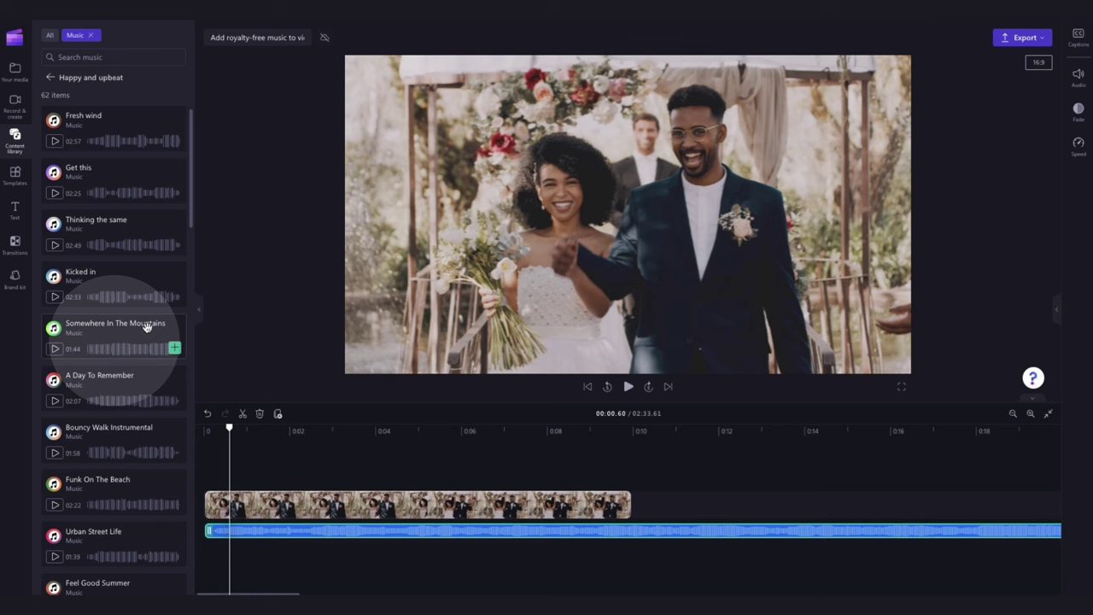
drag(98, 331, 306, 534)
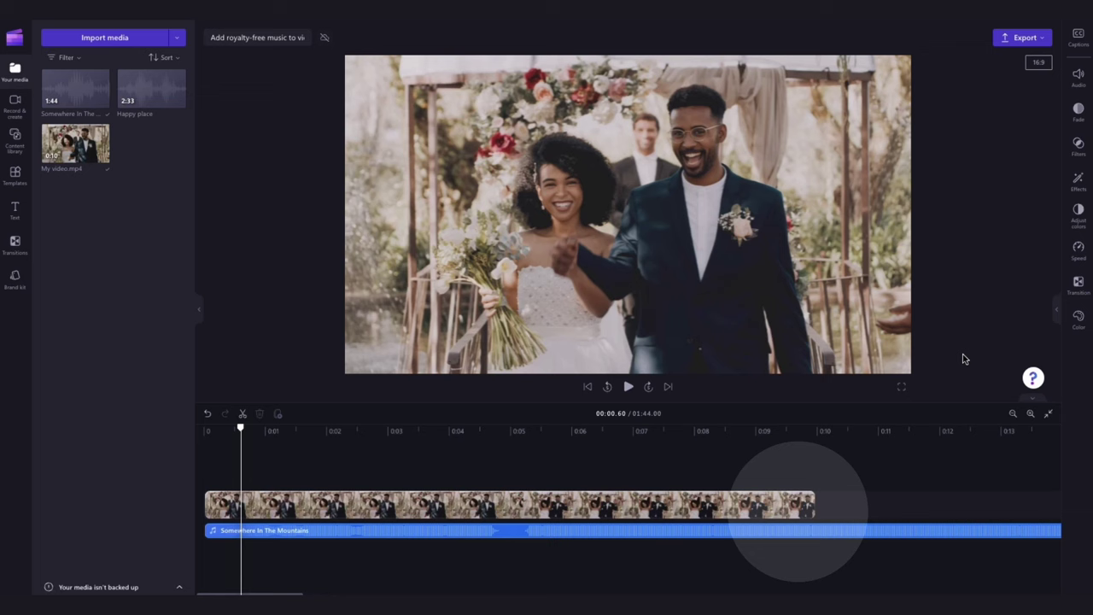
- Trim the end of the Somewhere In The Mountains clip to 10 s, matching the wedding clip
click(805, 505)
click(1049, 417)
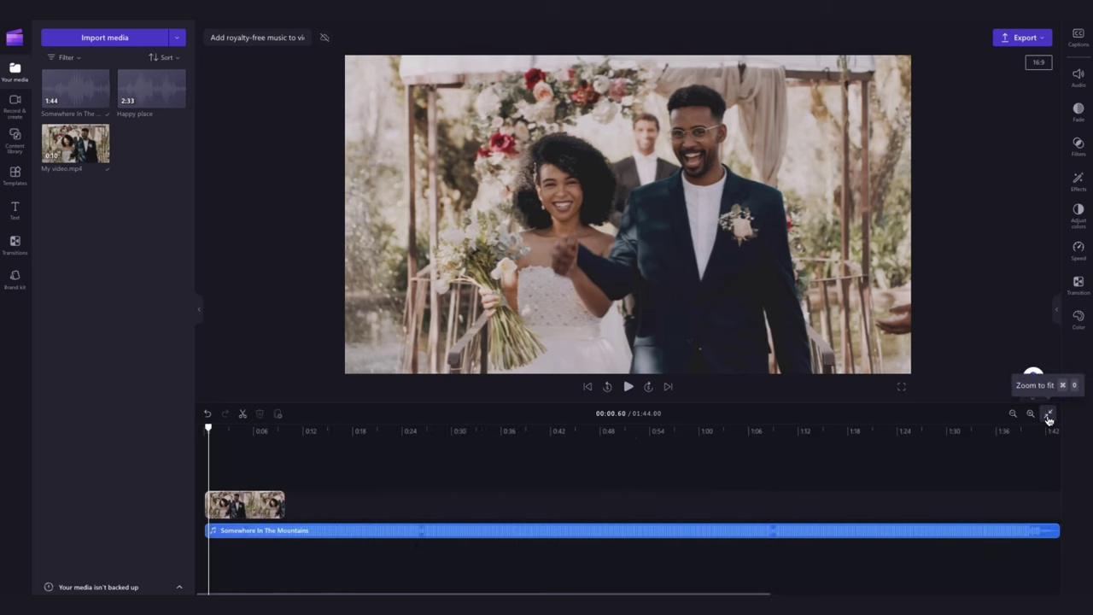
click(884, 530)
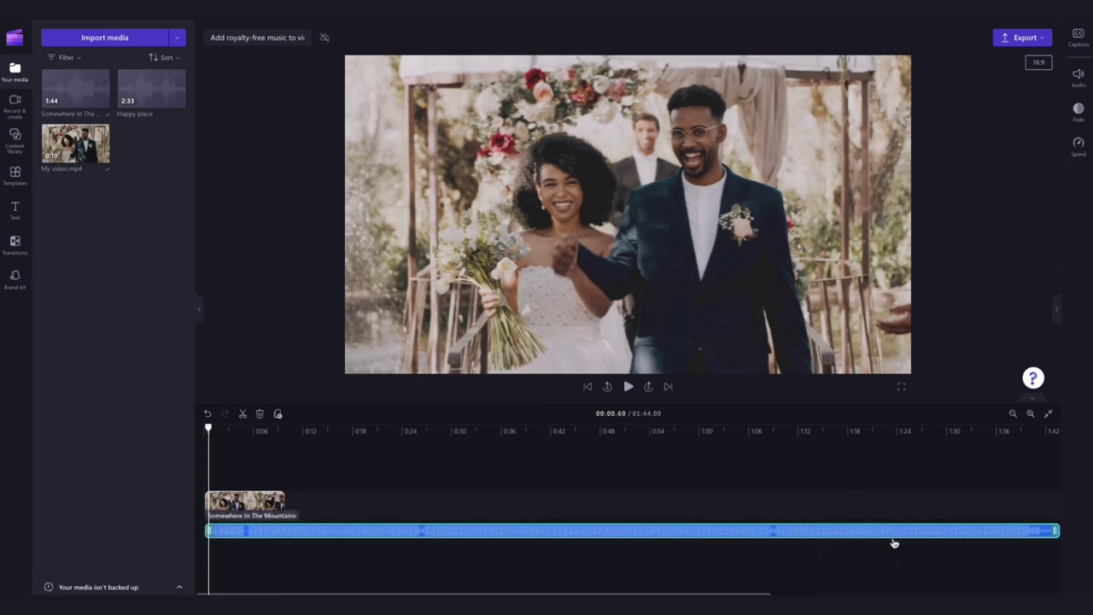
click(1052, 527)
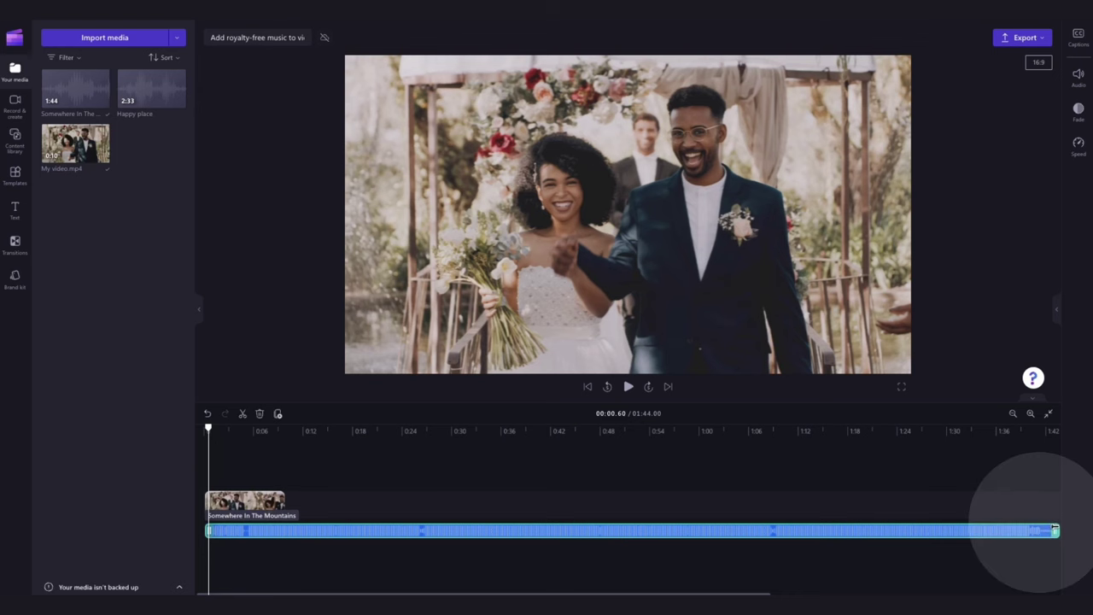
drag(1054, 530, 246, 530)
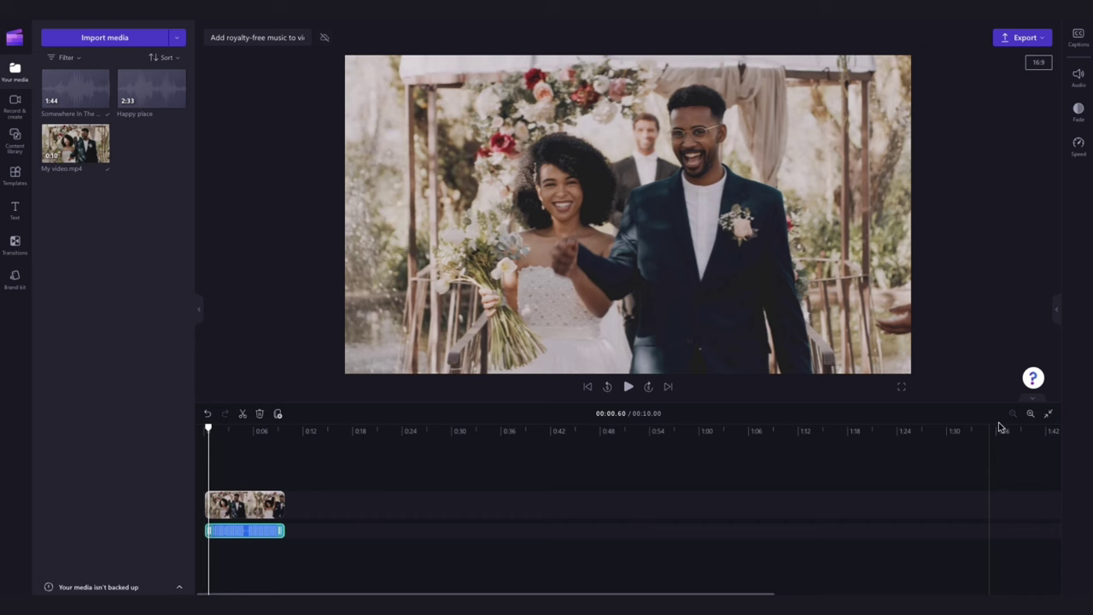
click(1048, 415)
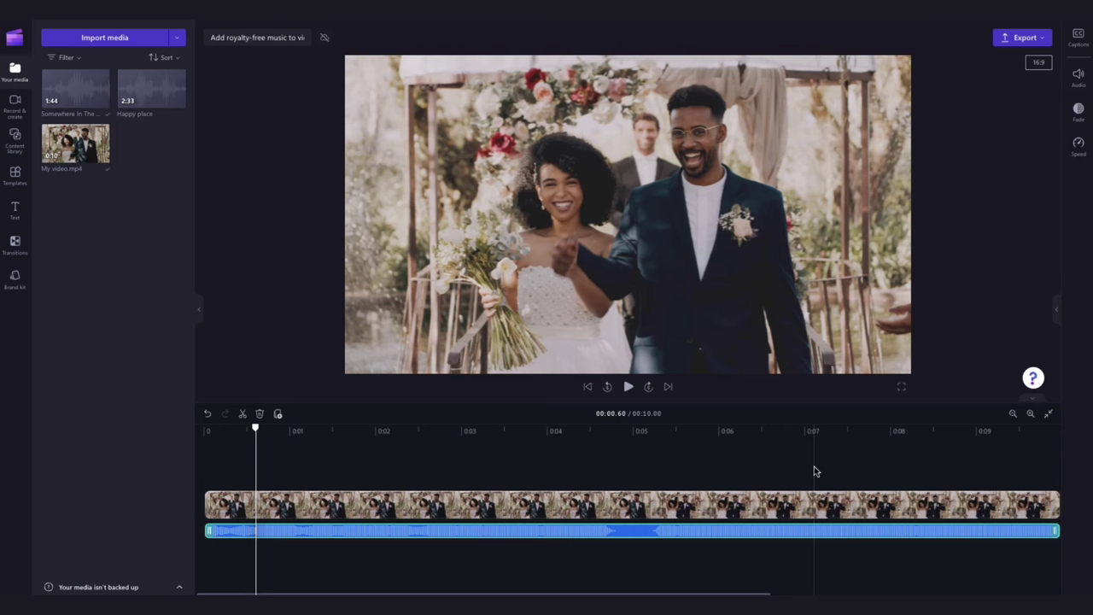
- Set the music volume to 61% with a 0.6 s fade-in and a short fade-out
click(1078, 79)
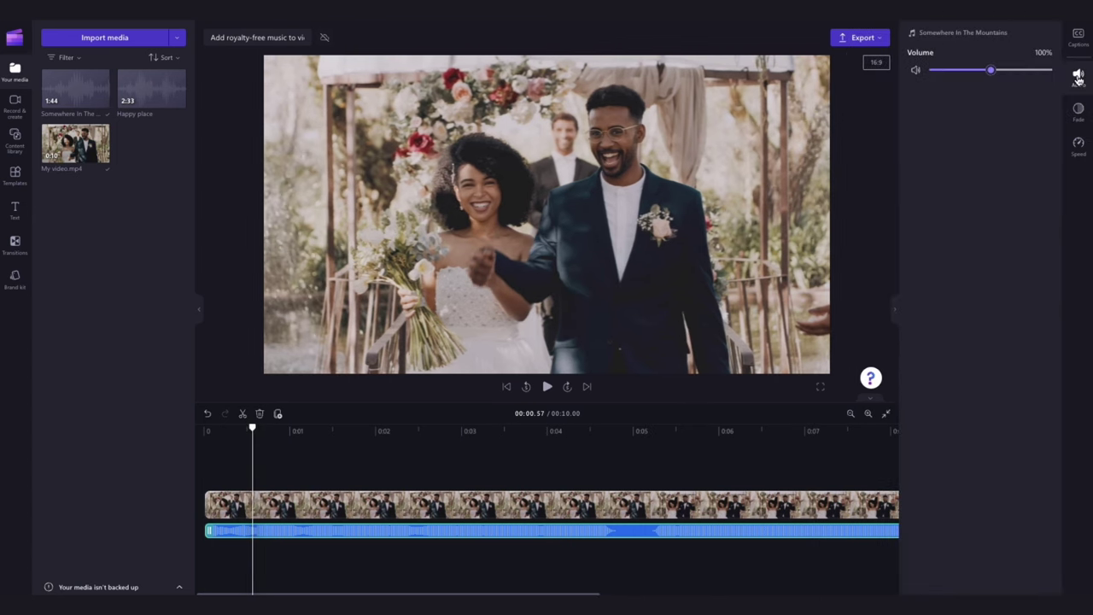
drag(995, 77, 969, 75)
click(1078, 111)
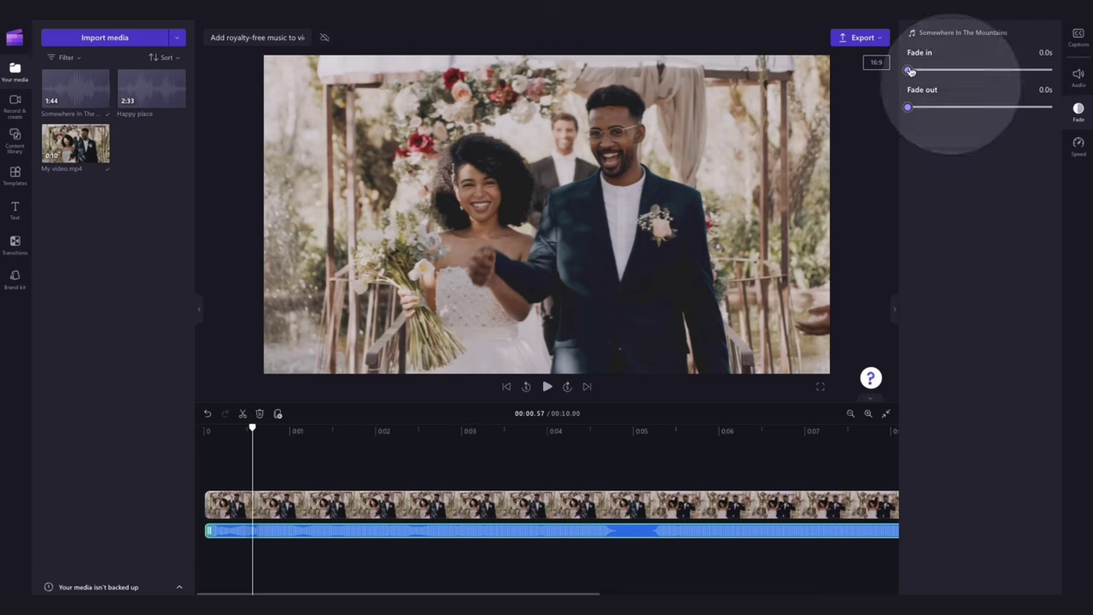
drag(909, 69, 961, 74)
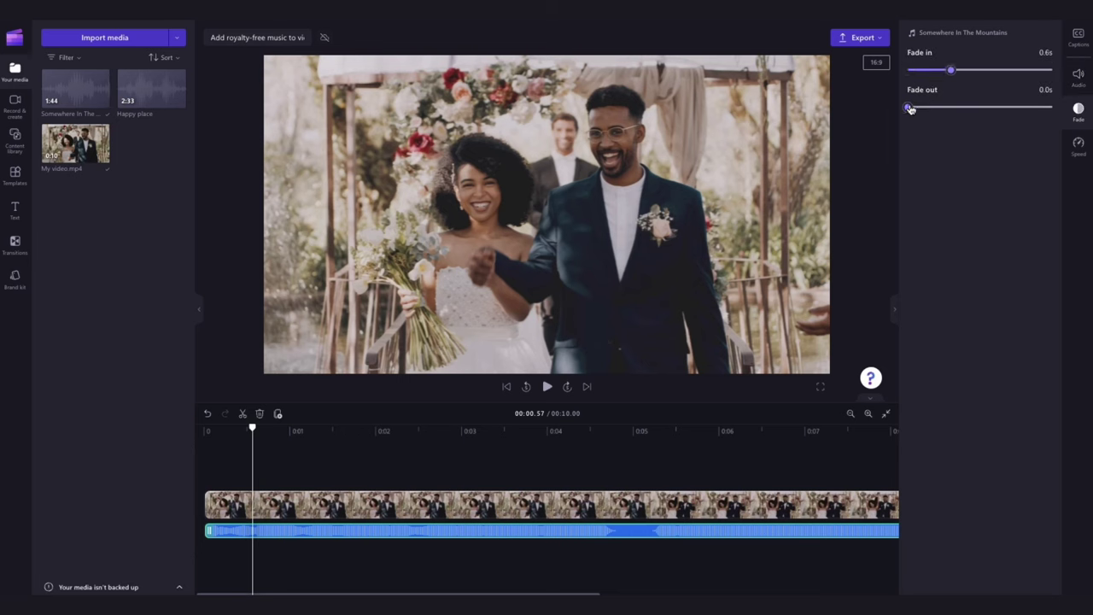
drag(908, 106, 933, 110)
- Try several playback speeds for the music, enter an exact speed, and play the video preview
click(1077, 145)
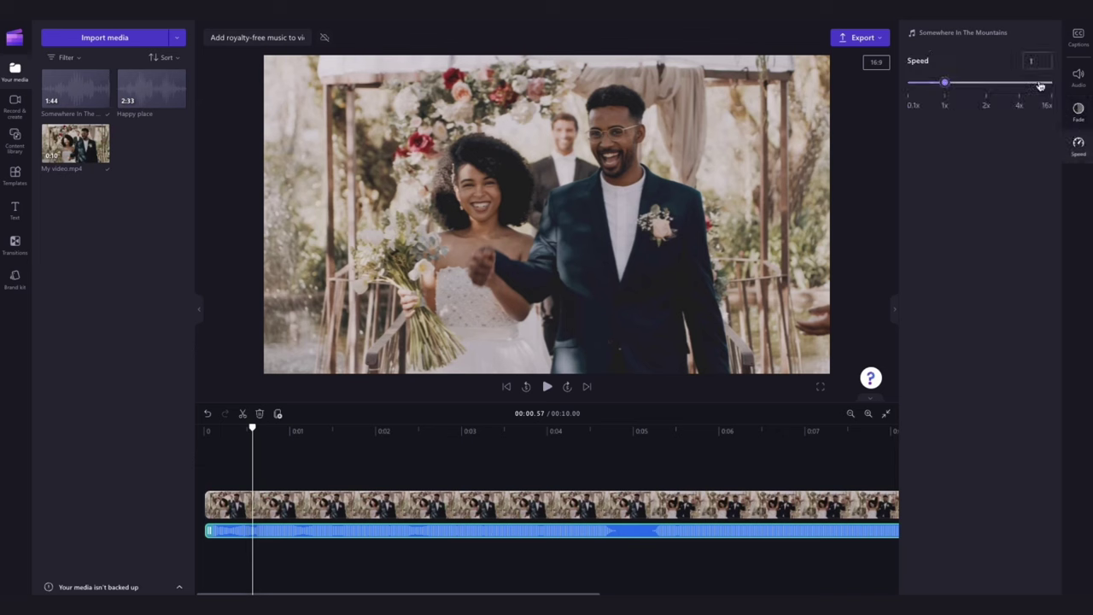
drag(949, 83, 1014, 92)
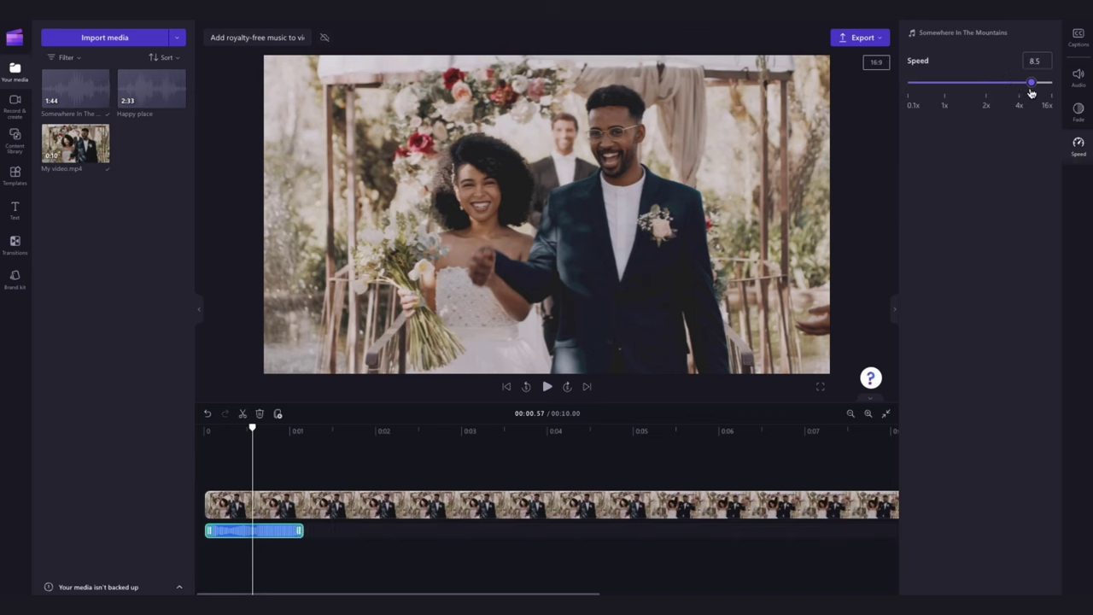
drag(1023, 93, 951, 87)
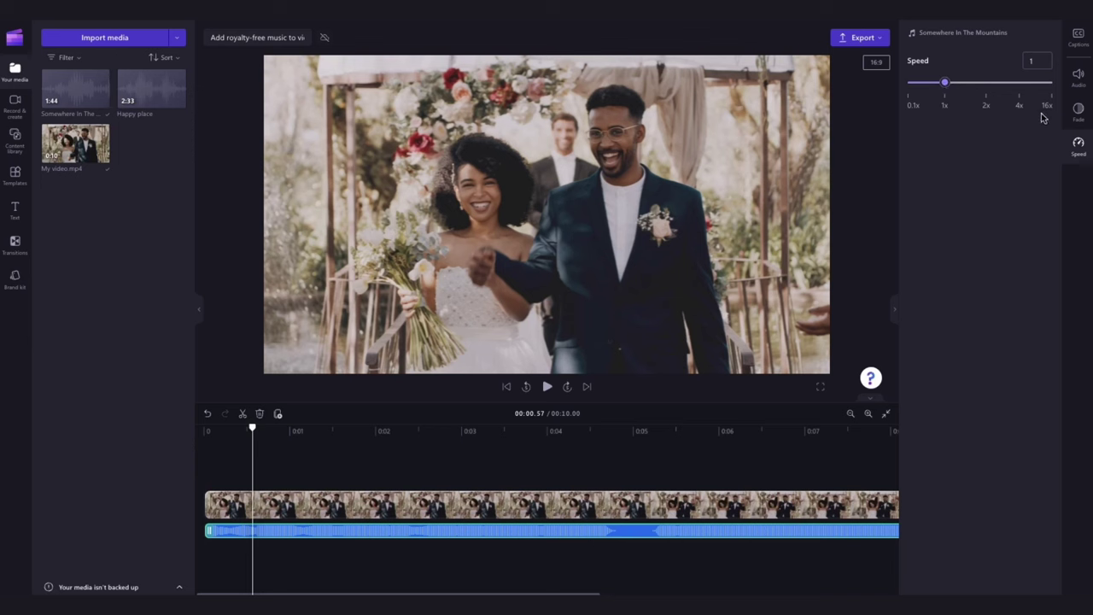
click(1041, 61)
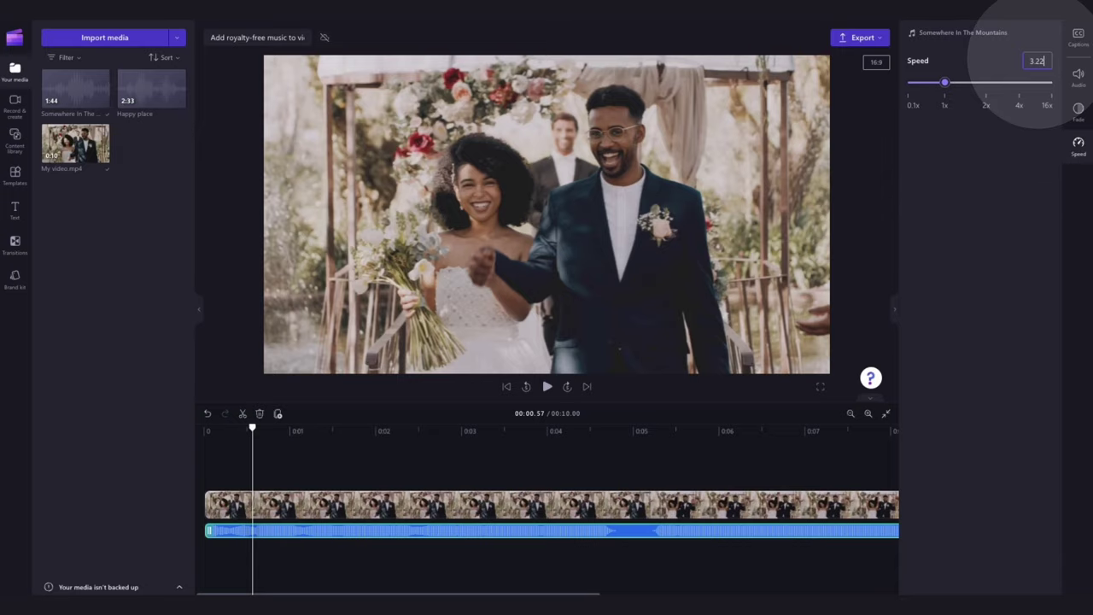
key(Return)
click(629, 386)
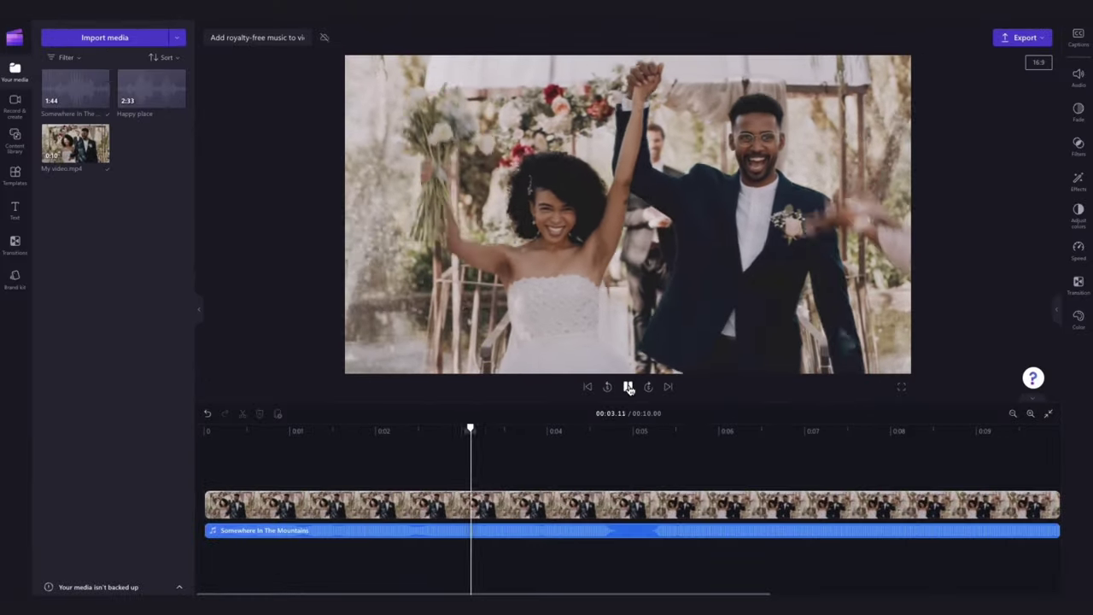
- Pause playback, export the video at 1080p, and choose to save the MP4 to the computer
click(628, 387)
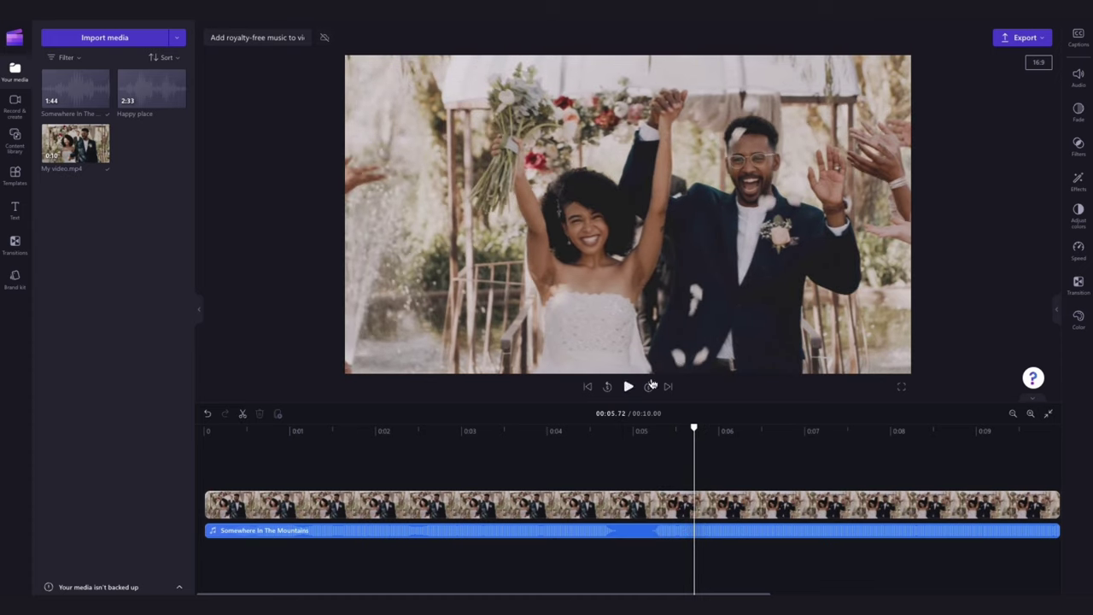
click(1028, 39)
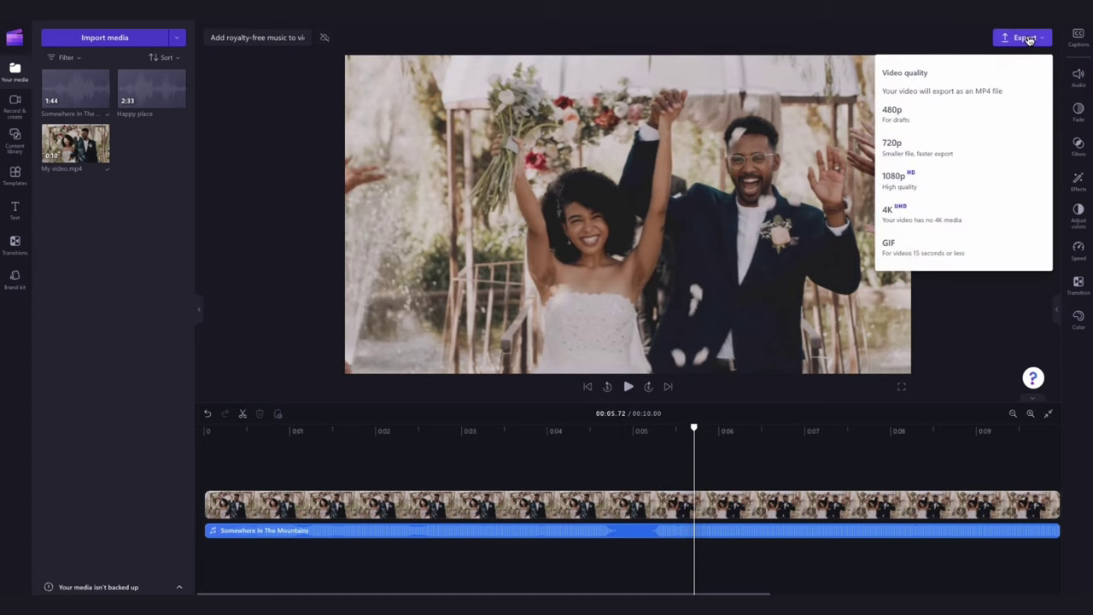
click(942, 184)
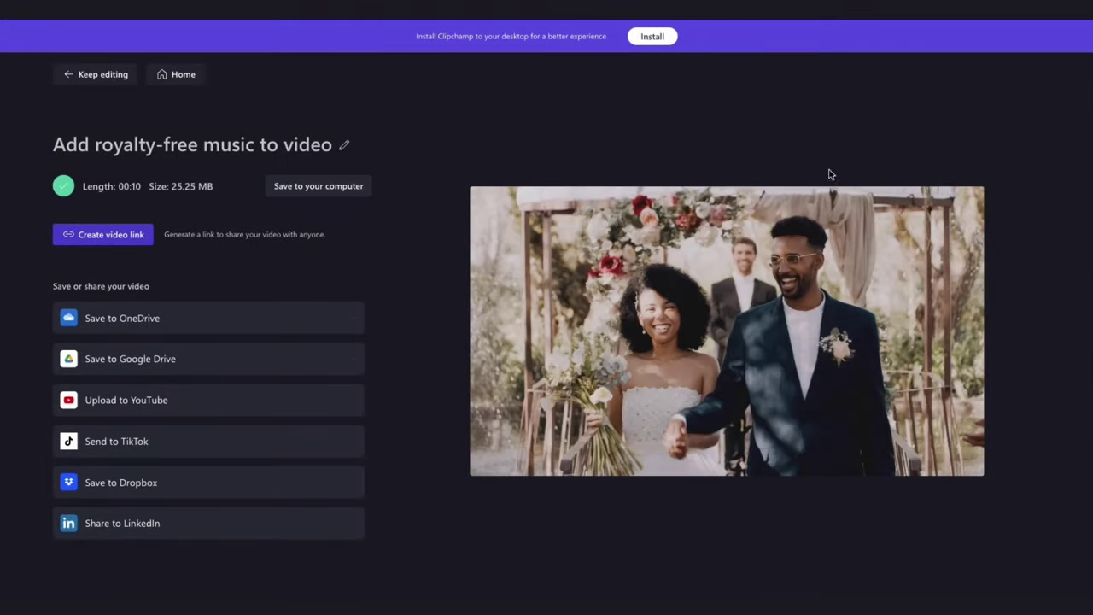
click(312, 187)
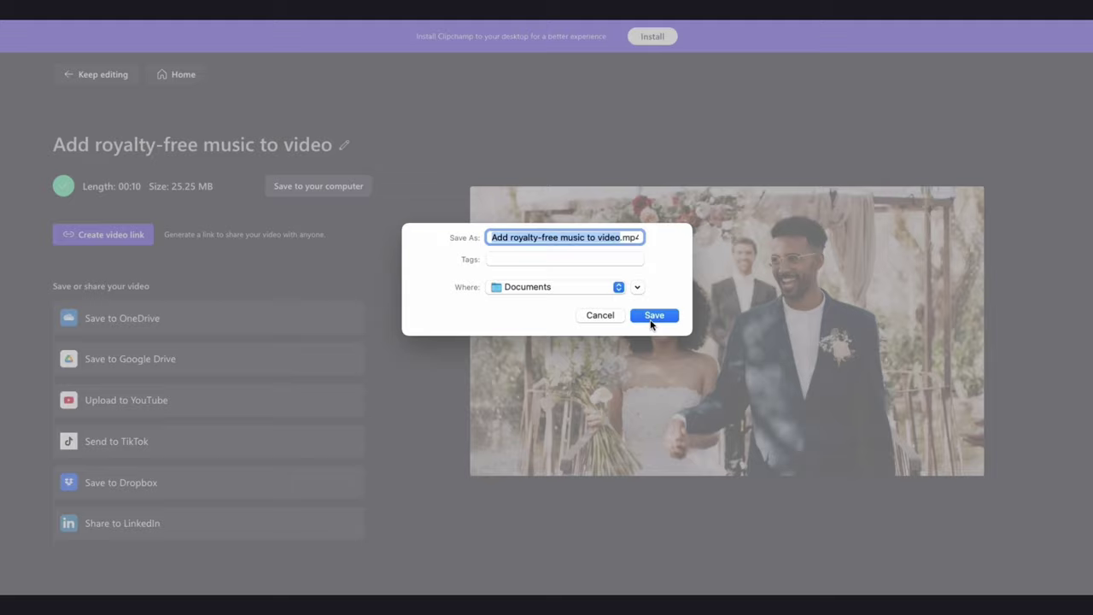